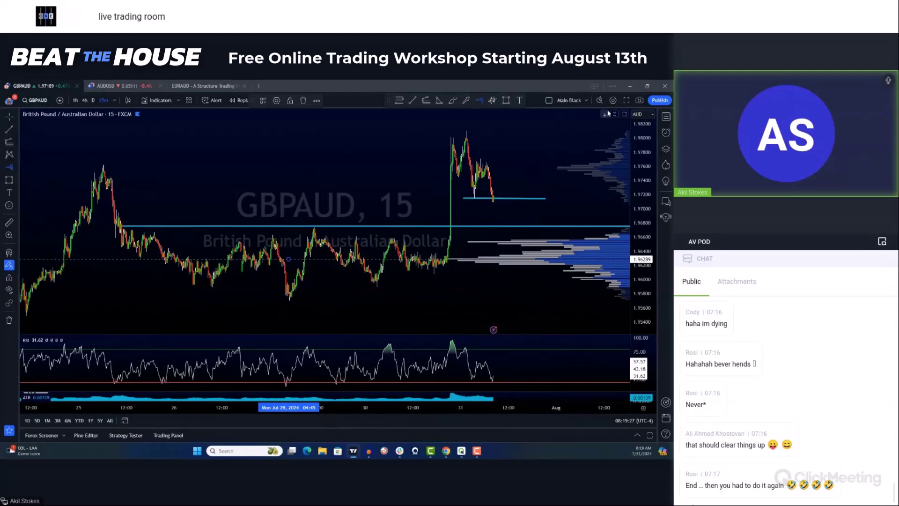
- Draw a rectangle around the consolidation range between about 1.95688 and 1.96775, and lower the long blue line to about 1.9658
{"action": "left_click", "coordinate": [505, 100]}
{"action": "mouse_move", "coordinate": [304, 225]}
{"action": "left_mouse_down"}
{"action": "mouse_move", "coordinate": [365, 333]}
{"action": "mouse_move", "coordinate": [533, 312]}
{"action": "mouse_move", "coordinate": [537, 302]}
{"action": "left_mouse_up"}
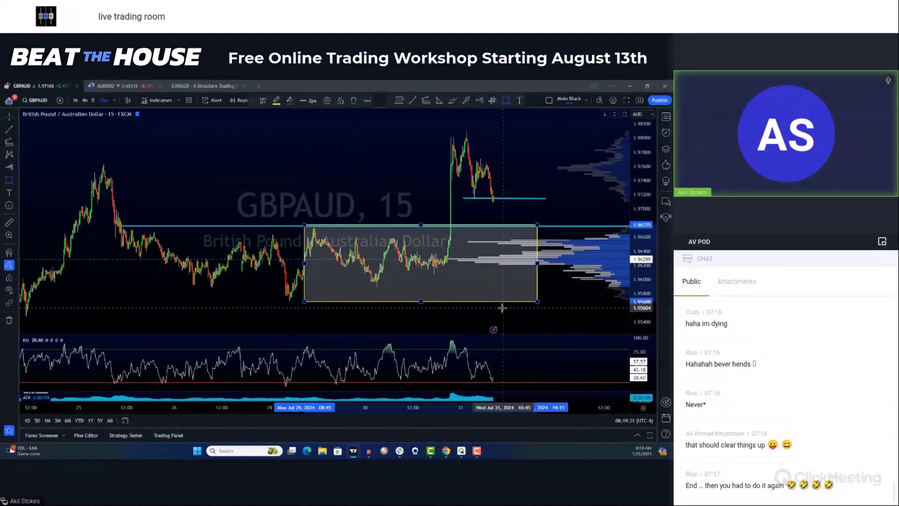
{"action": "scroll", "coordinate": [537, 304], "scroll_direction": "up", "scroll_amount": 2}
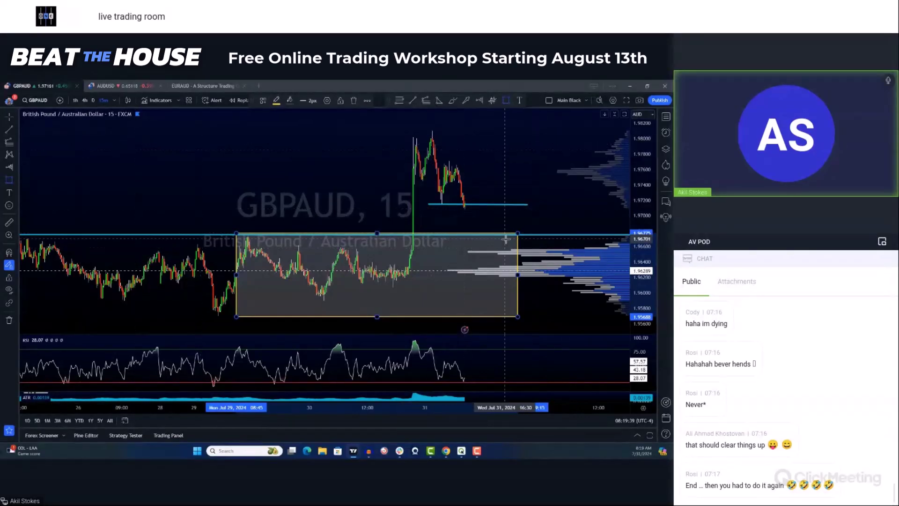
{"action": "left_click_drag", "start_coordinate": [531, 234], "coordinate": [534, 248]}
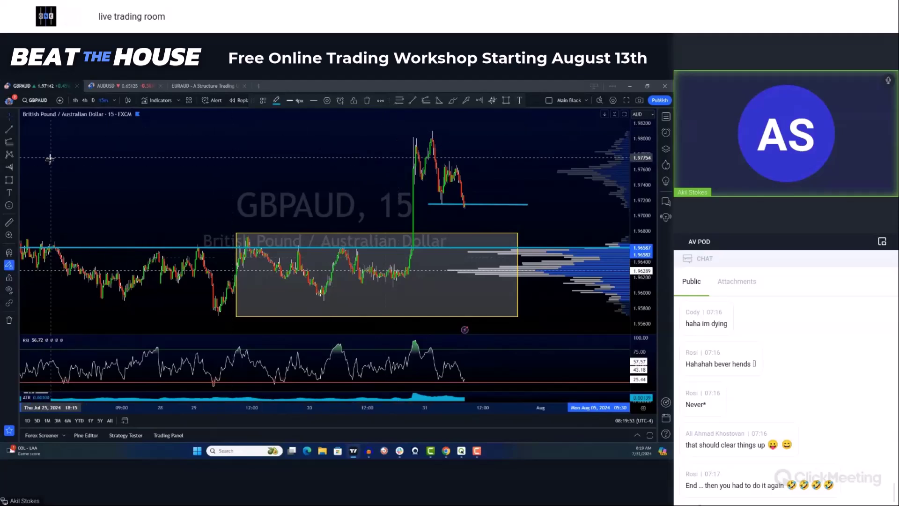
- Draw two stacked rectangles in the empty chart area above the range and give the upper one a red outline
{"action": "left_click", "coordinate": [506, 100]}
{"action": "mouse_move", "coordinate": [208, 168]}
{"action": "left_mouse_down"}
{"action": "mouse_move", "coordinate": [240, 230]}
{"action": "mouse_move", "coordinate": [240, 220]}
{"action": "left_mouse_up"}
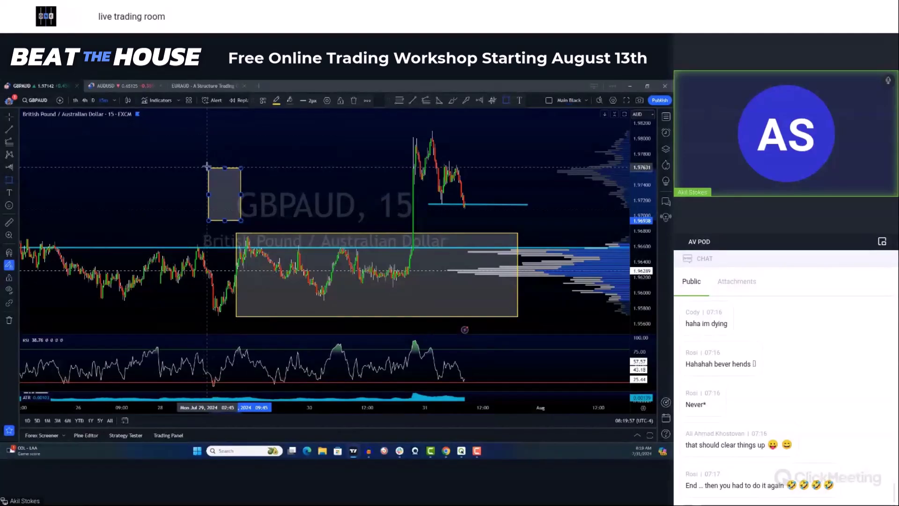
{"action": "left_click_drag", "start_coordinate": [240, 168], "coordinate": [242, 119]}
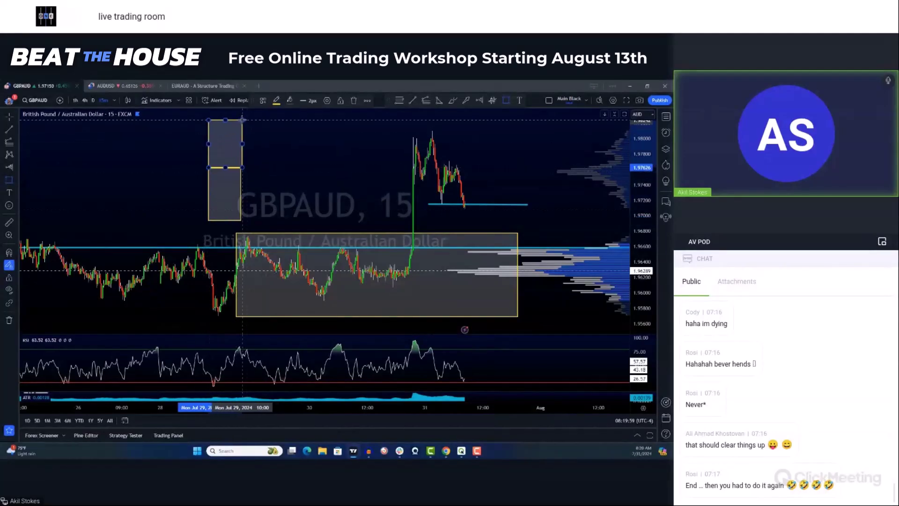
{"action": "left_click", "coordinate": [277, 100]}
{"action": "left_click", "coordinate": [277, 124]}
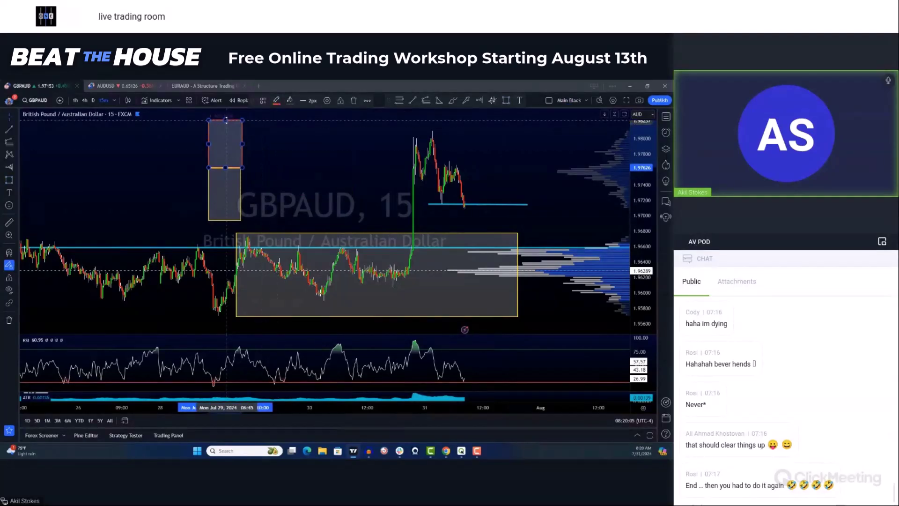
- Lower the red box's upper edge to about 1.98164 and extend the small yellow box down to about 1.96870
{"action": "left_click_drag", "start_coordinate": [225, 120], "coordinate": [226, 126]}
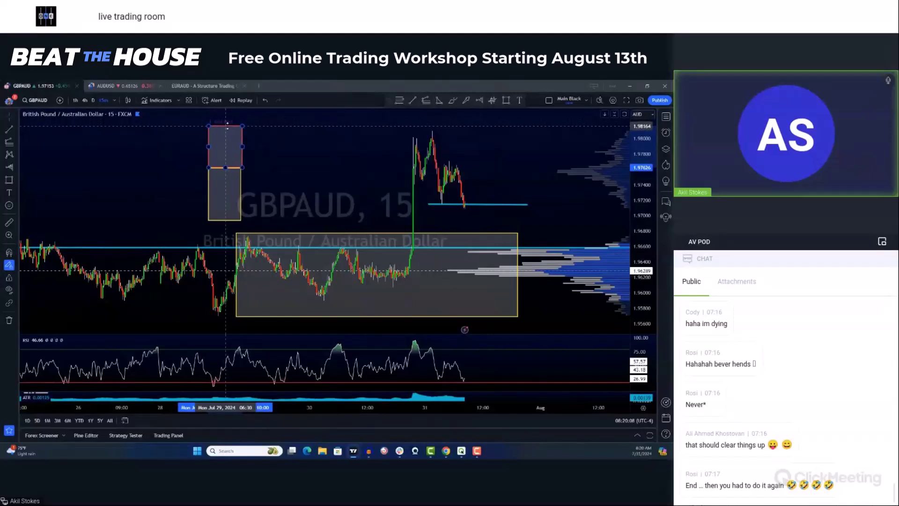
{"action": "left_click", "coordinate": [225, 220]}
{"action": "left_click_drag", "start_coordinate": [225, 221], "coordinate": [225, 226]}
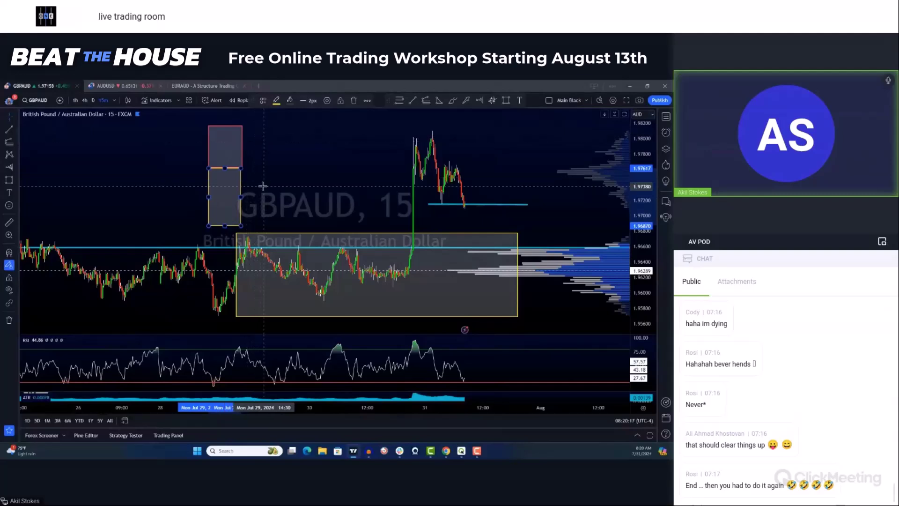
- Swap the stack so the red box sits directly beneath the small yellow box, and shorten the red box to about 1.9698
{"action": "left_click_drag", "start_coordinate": [237, 196], "coordinate": [195, 151]}
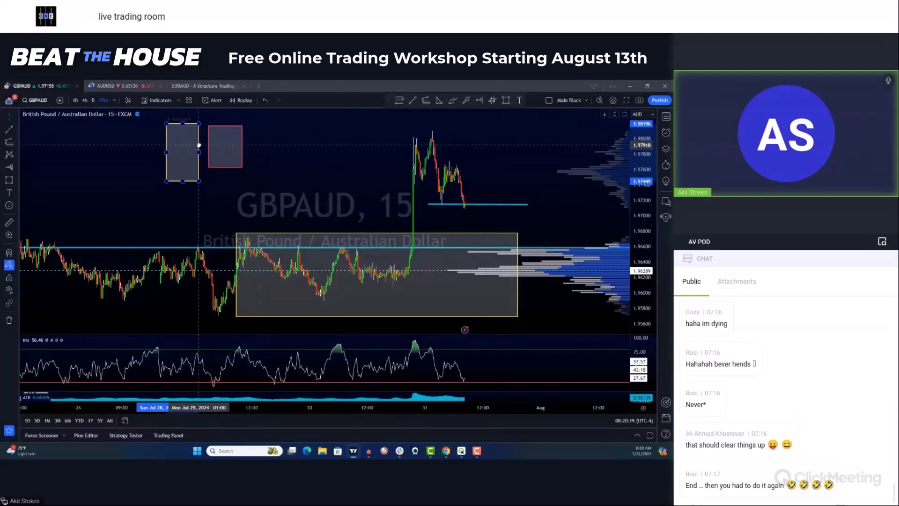
{"action": "left_click_drag", "start_coordinate": [240, 148], "coordinate": [202, 201]}
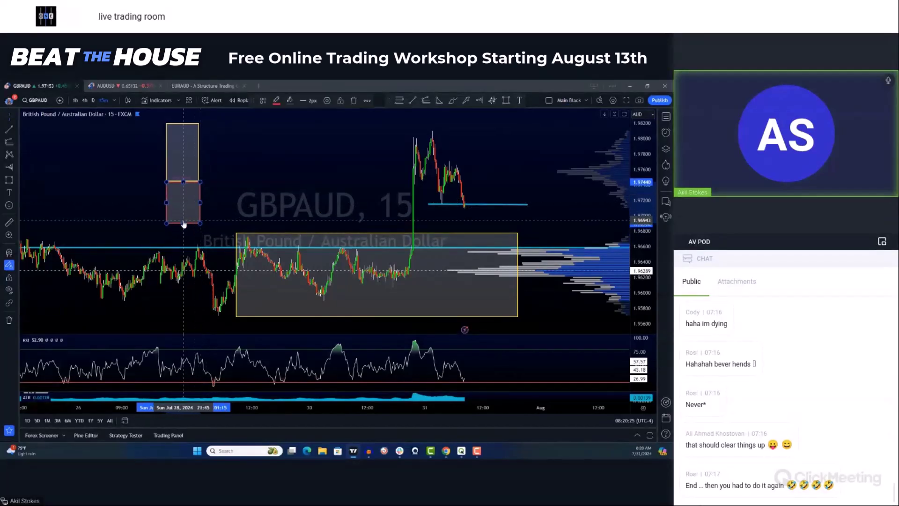
{"action": "left_click_drag", "start_coordinate": [184, 222], "coordinate": [183, 217]}
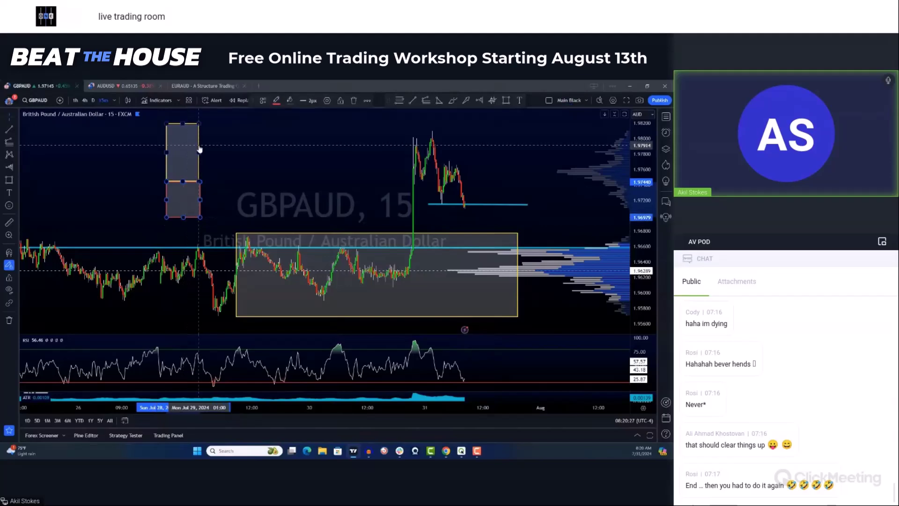
- Change the small yellow box's outline to green and place the red box beside it with their lower edges aligned
{"action": "left_click", "coordinate": [182, 124]}
{"action": "left_click", "coordinate": [277, 100]}
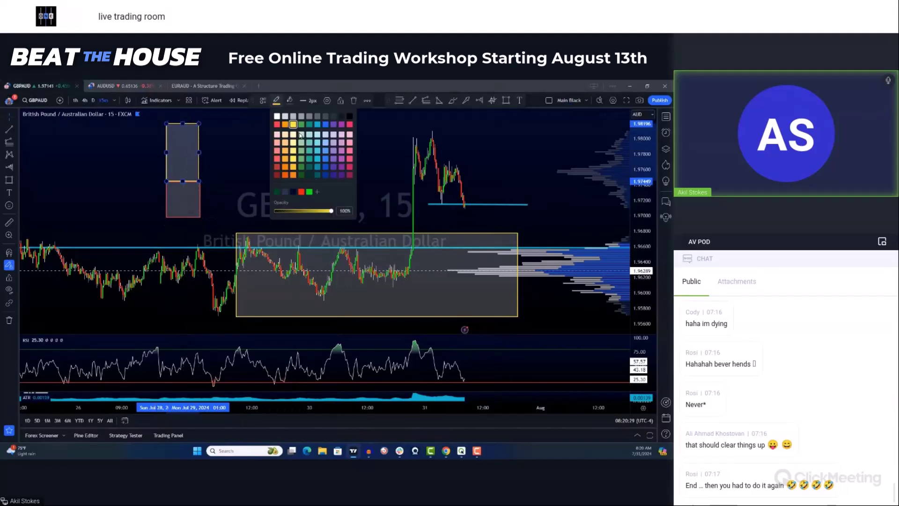
{"action": "left_click", "coordinate": [308, 192]}
{"action": "right_click", "coordinate": [258, 190]}
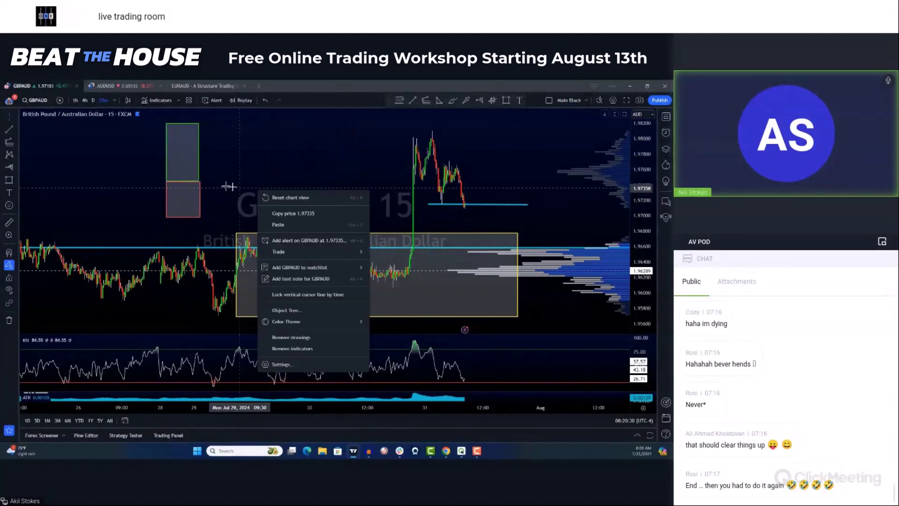
{"action": "left_click", "coordinate": [200, 198]}
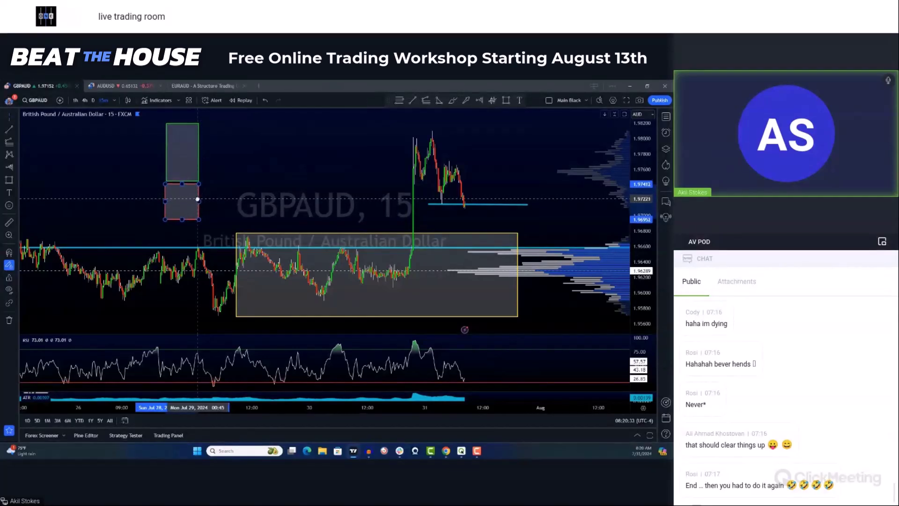
{"action": "left_click_drag", "start_coordinate": [198, 199], "coordinate": [232, 161]}
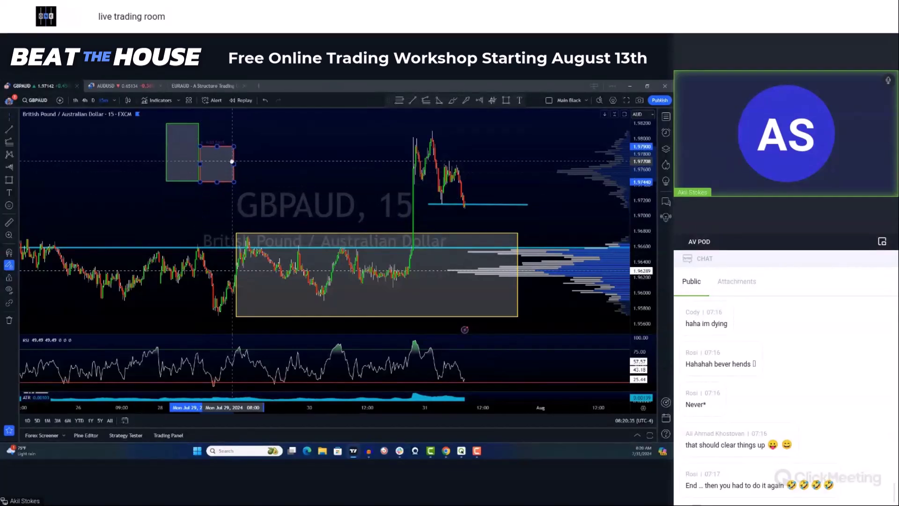
- Draw a rectangle above the red box spanning its height difference to the green box, about 1.97914 to 1.98205, and fill it green
{"action": "key", "text": "alt+shift+r"}
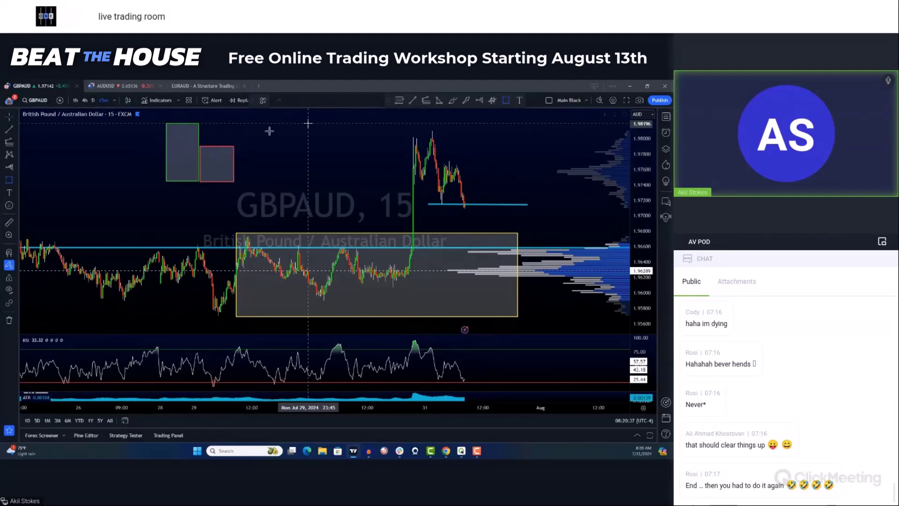
{"action": "left_click", "coordinate": [200, 123]}
{"action": "left_click", "coordinate": [404, 144]}
{"action": "left_click_drag", "start_coordinate": [395, 146], "coordinate": [391, 145]}
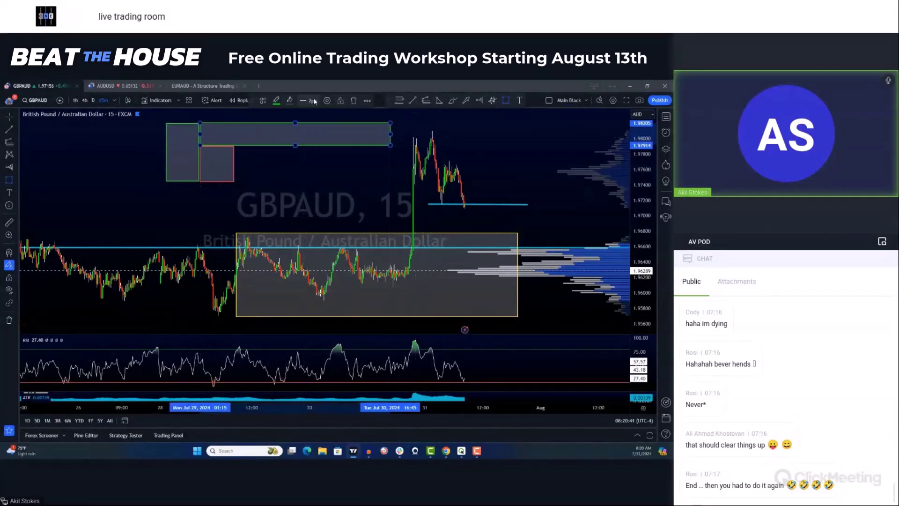
{"action": "left_click", "coordinate": [289, 101]}
{"action": "left_click", "coordinate": [322, 191]}
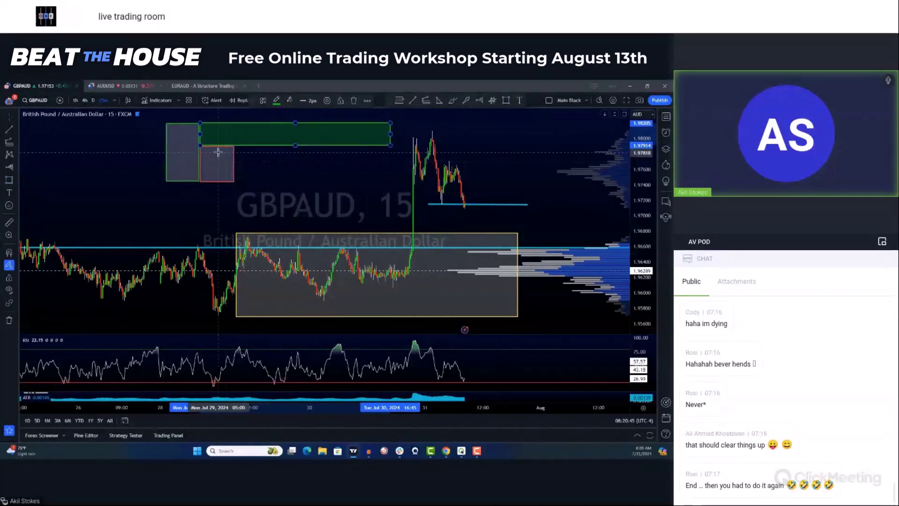
- Return the red box beneath the tall green box, and align the green-filled box with the tall box's upper edge, narrowing it considerably
{"action": "left_click_drag", "start_coordinate": [223, 149], "coordinate": [175, 196]}
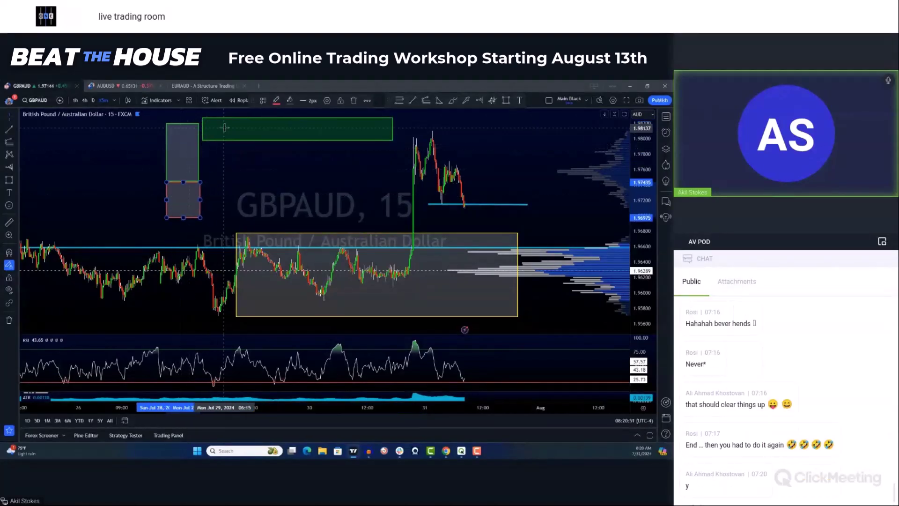
{"action": "left_click_drag", "start_coordinate": [229, 122], "coordinate": [225, 127]}
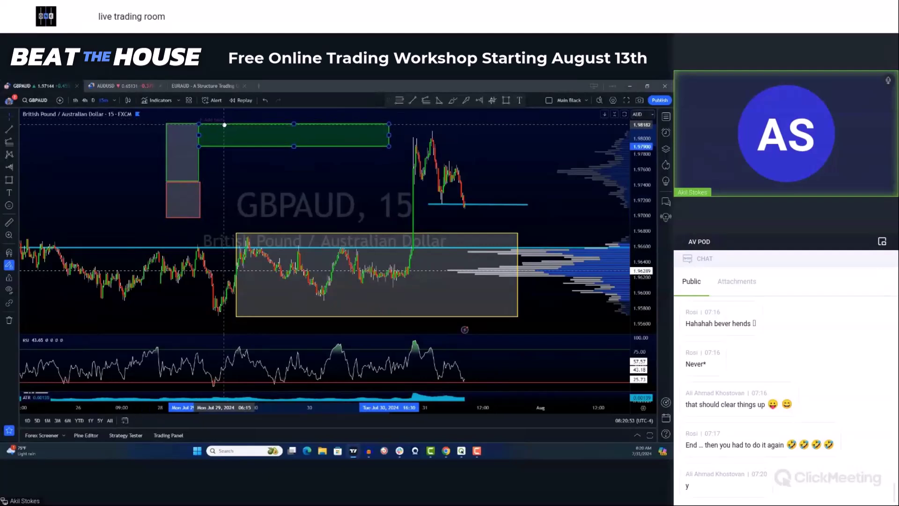
{"action": "left_click_drag", "start_coordinate": [388, 134], "coordinate": [270, 134]}
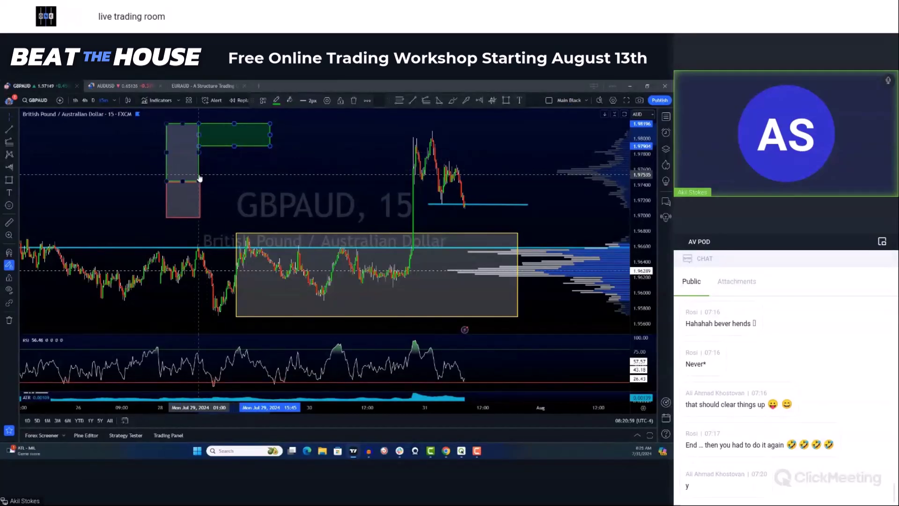
- Extend the tall green box upward and shorten the red box by raising its lower edge to about 1.9705
{"action": "left_click", "coordinate": [199, 178]}
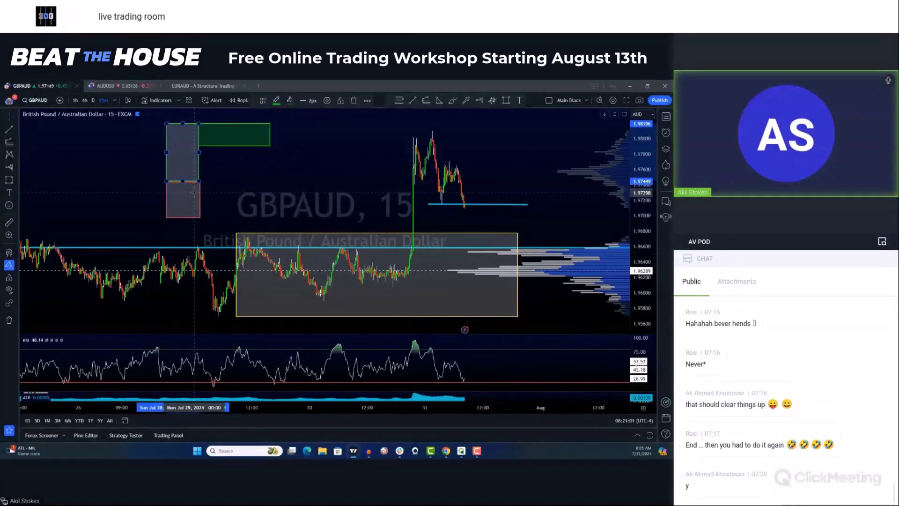
{"action": "left_click_drag", "start_coordinate": [182, 123], "coordinate": [183, 117]}
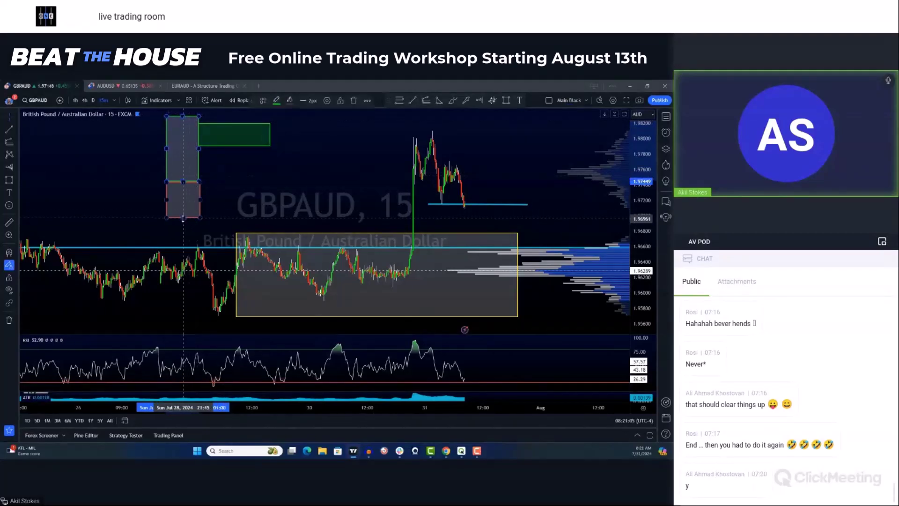
{"action": "left_click_drag", "start_coordinate": [183, 218], "coordinate": [183, 212]}
{"action": "left_click", "coordinate": [205, 200]}
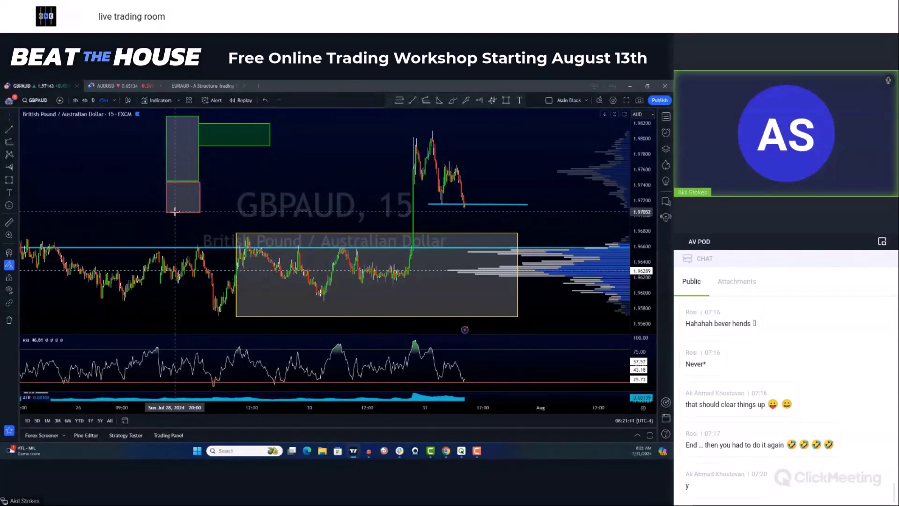
- Move the red box beside the tall green box and place the narrowed green-filled box above it, level with the tall box's upper edge
{"action": "left_click_drag", "start_coordinate": [176, 214], "coordinate": [208, 182]}
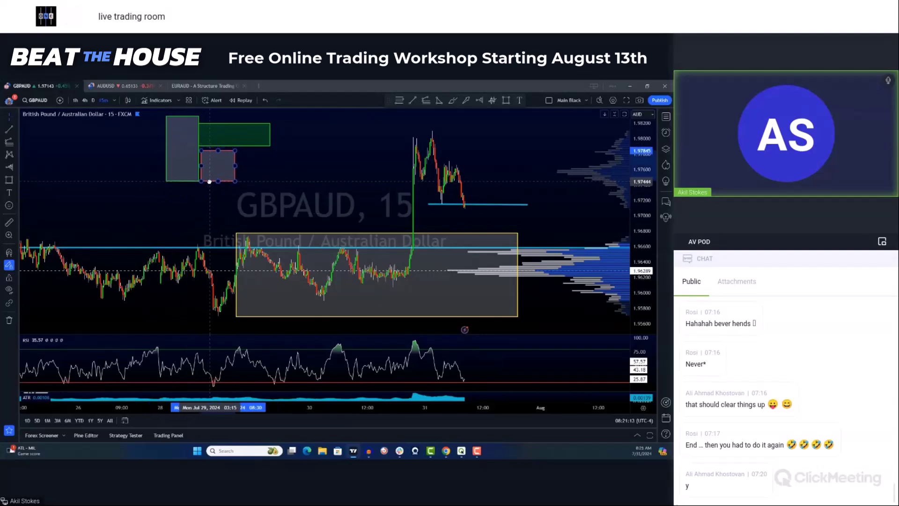
{"action": "left_click_drag", "start_coordinate": [219, 123], "coordinate": [234, 127]}
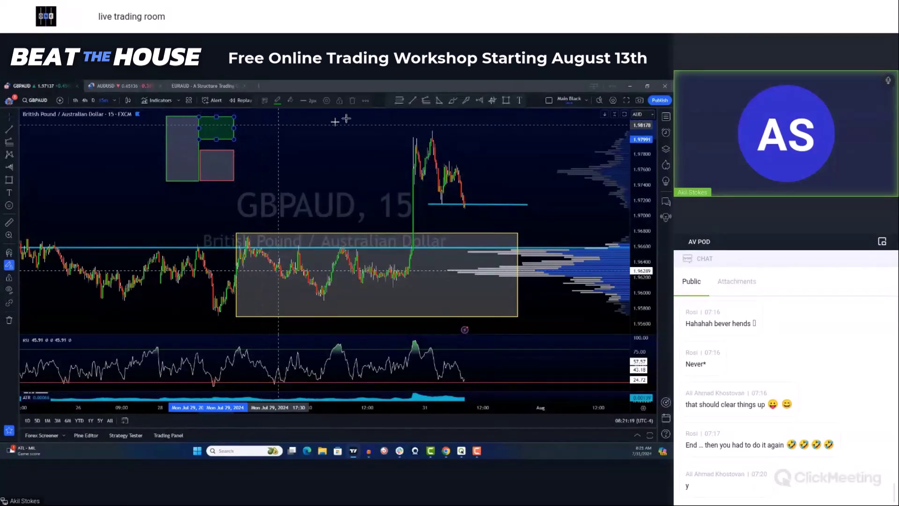
- Draw a taller second green-filled box beside the first one and return the red box beneath the tall green box
{"action": "left_click", "coordinate": [505, 100]}
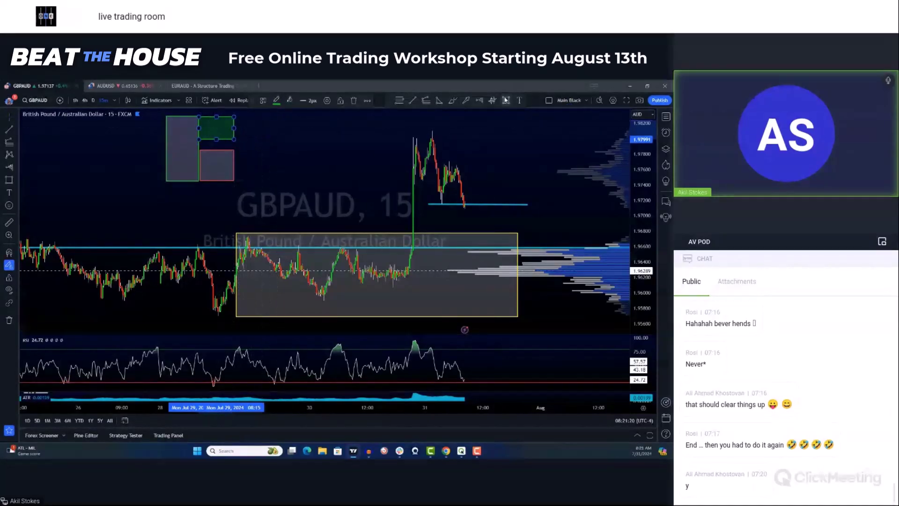
{"action": "left_click", "coordinate": [237, 116]}
{"action": "left_click", "coordinate": [270, 150]}
{"action": "left_click", "coordinate": [163, 183]}
{"action": "left_click", "coordinate": [196, 213]}
{"action": "left_click_drag", "start_coordinate": [186, 183], "coordinate": [188, 181]}
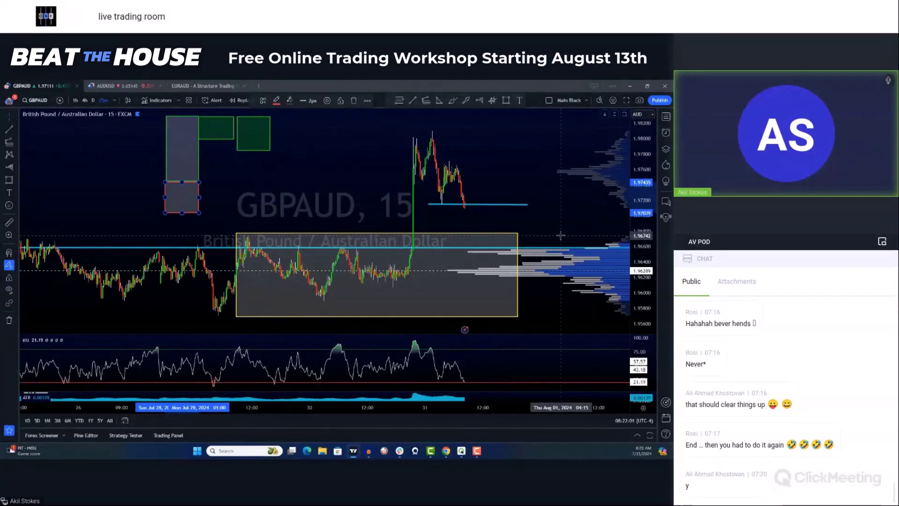
- Raise the long blue line to about 1.9674, near the upper edge of the consolidation rectangle
{"action": "right_click", "coordinate": [543, 241]}
{"action": "left_click_drag", "start_coordinate": [533, 248], "coordinate": [532, 235]}
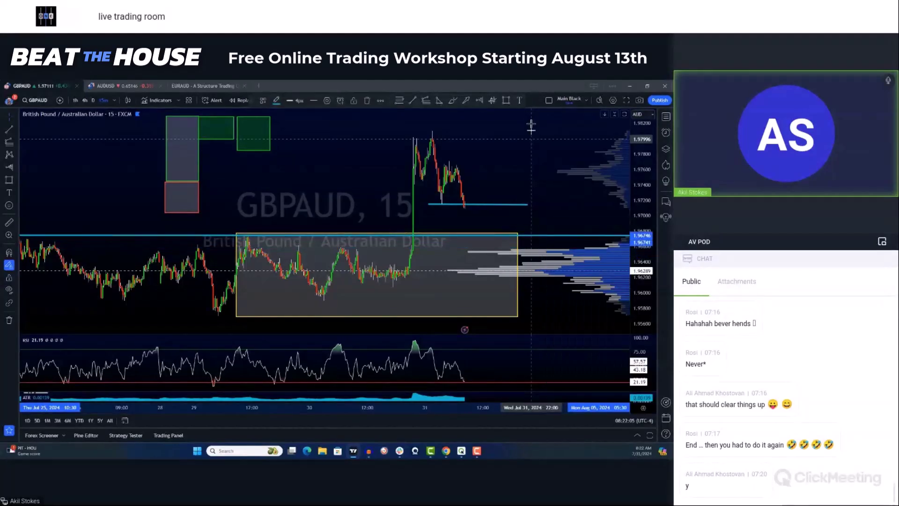
- Measure the price distance from the short blue line down into the consolidation rectangle
{"action": "left_click", "coordinate": [9, 222]}
{"action": "left_click", "coordinate": [492, 204]}
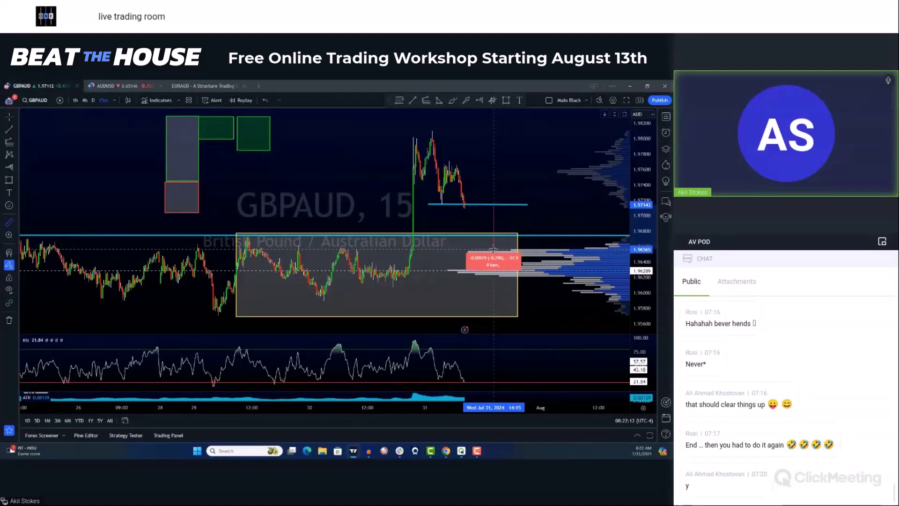
{"action": "key", "text": "Escape"}
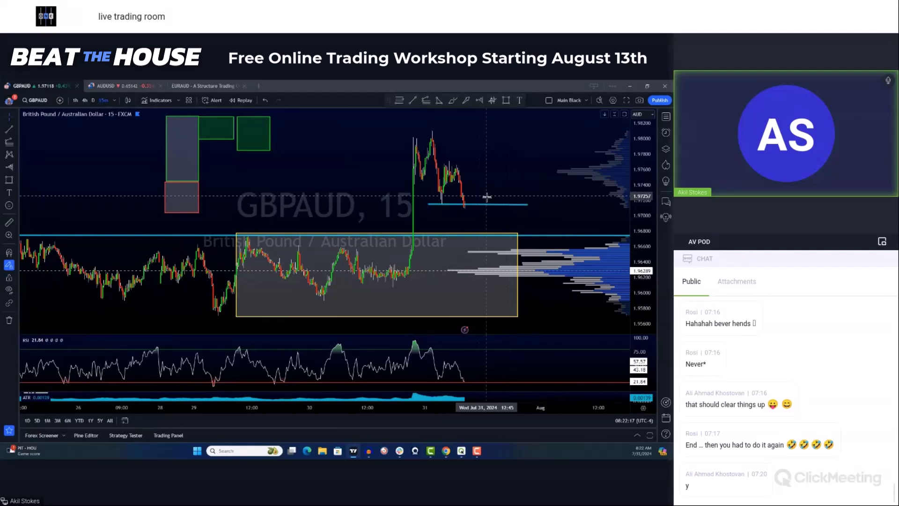
- Lower the long blue line to about 1.9657, at the upper part of the high-volume area
{"action": "scroll", "coordinate": [489, 206], "scroll_direction": "up", "scroll_amount": 3}
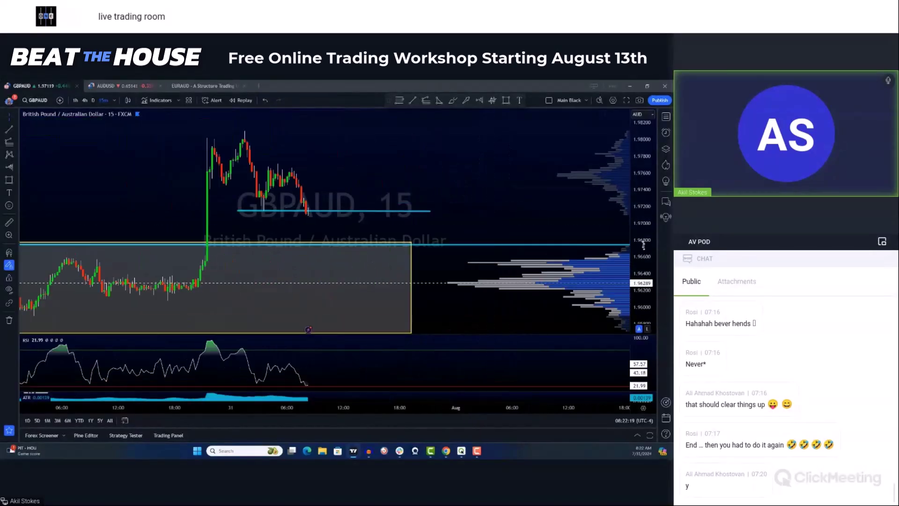
{"action": "scroll", "coordinate": [461, 206], "scroll_direction": "down", "scroll_amount": 2}
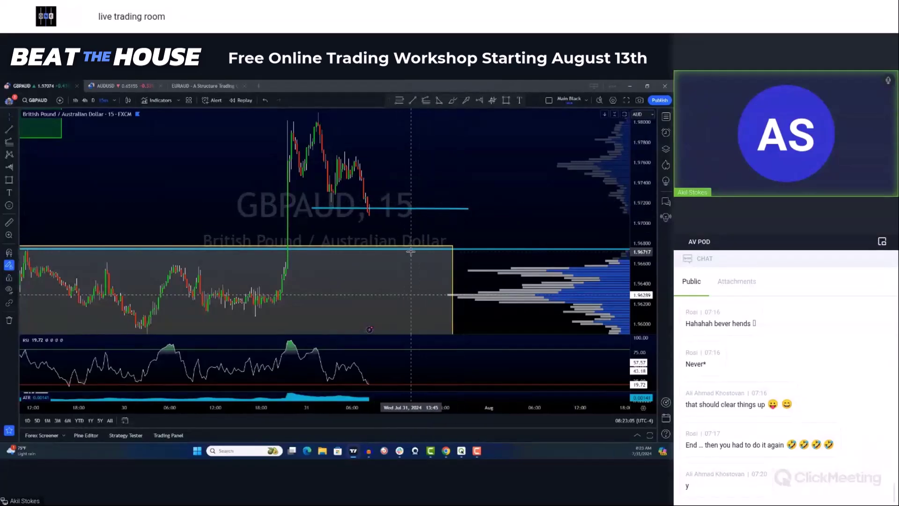
{"action": "left_click_drag", "start_coordinate": [412, 253], "coordinate": [410, 265]}
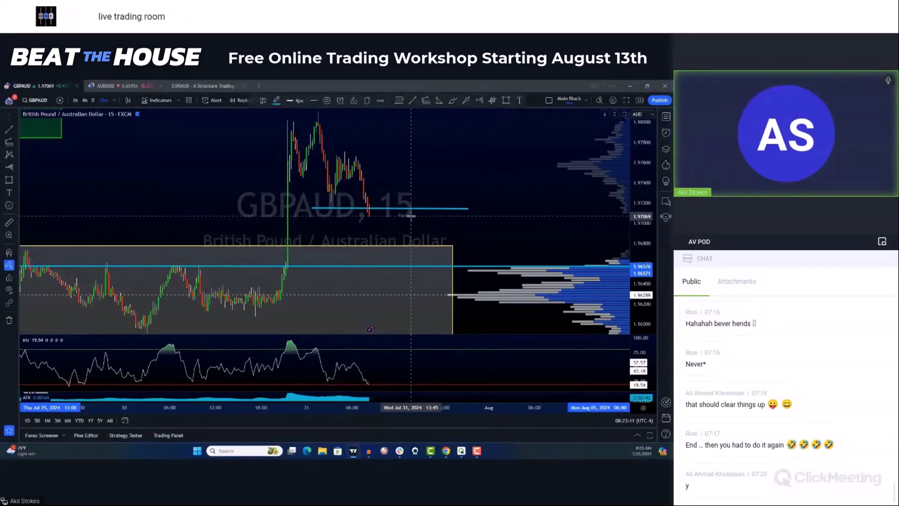
{"action": "scroll", "coordinate": [408, 215], "scroll_direction": "up", "scroll_amount": 1}
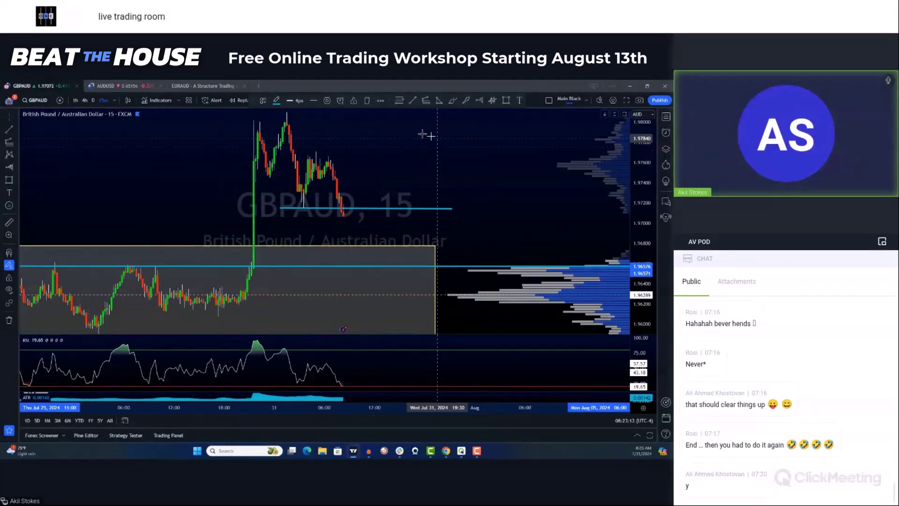
- Add a short position just after the latest candle, with entry about 1.9712, stop about 1.9729 and target about 1.9655
{"action": "left_click", "coordinate": [17, 146]}
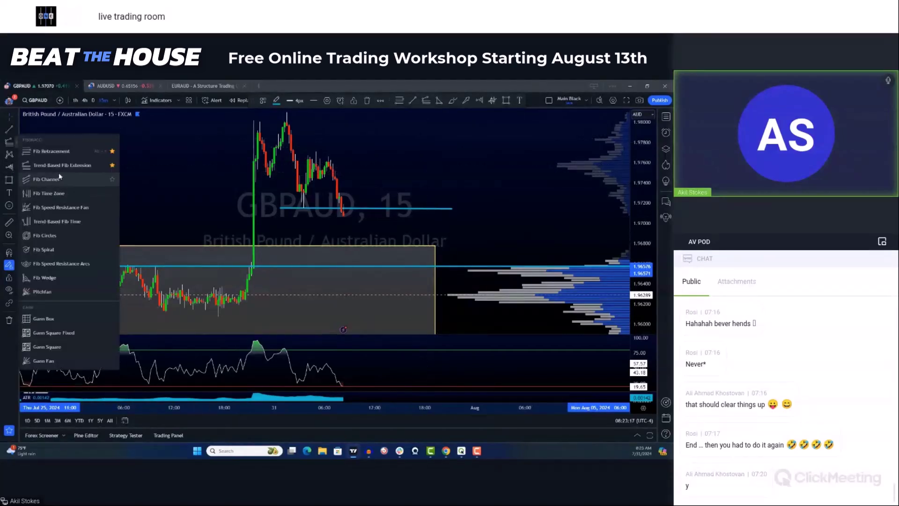
{"action": "left_click", "coordinate": [17, 170]}
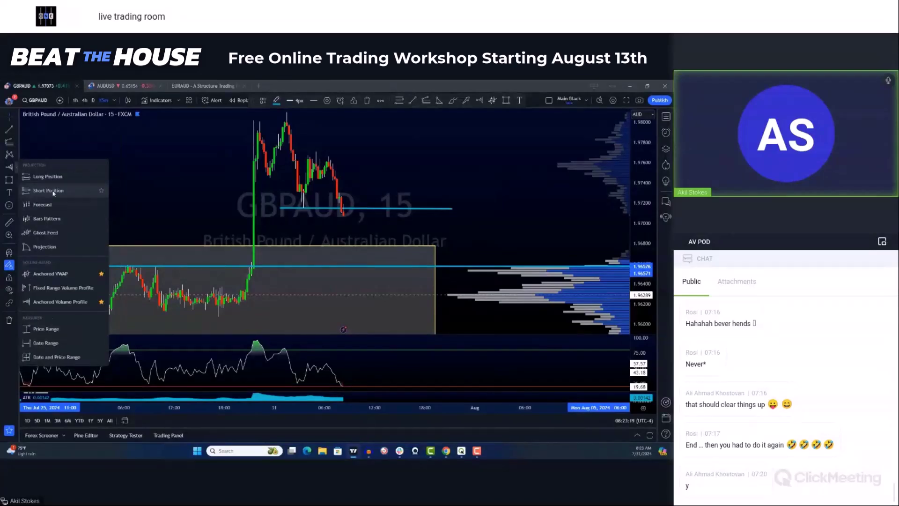
{"action": "left_click", "coordinate": [54, 192]}
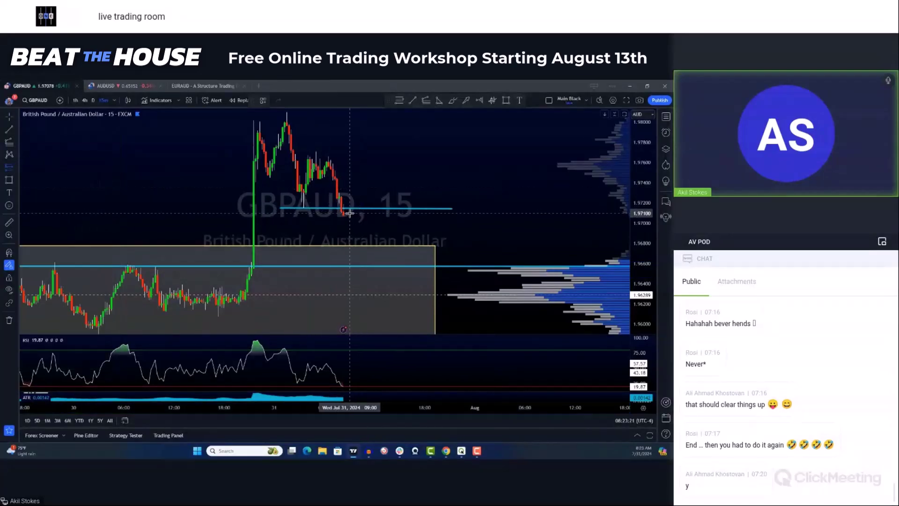
{"action": "left_click", "coordinate": [351, 211]}
{"action": "left_click_drag", "start_coordinate": [351, 166], "coordinate": [356, 193]}
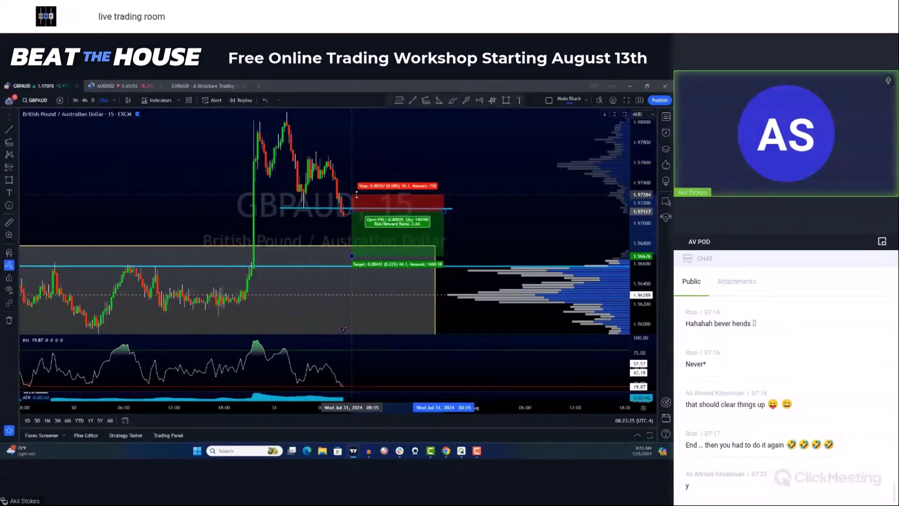
{"action": "left_click_drag", "start_coordinate": [352, 256], "coordinate": [354, 268]}
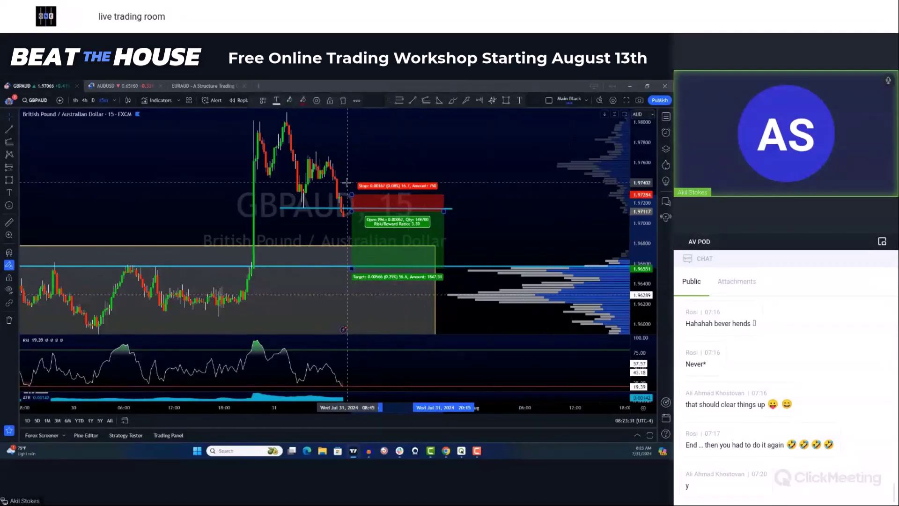
{"action": "left_click_drag", "start_coordinate": [351, 194], "coordinate": [351, 193]}
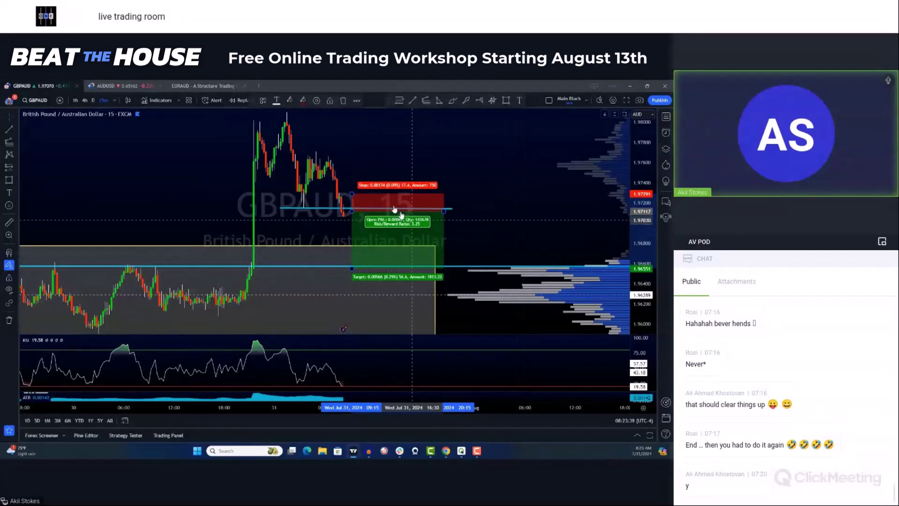
- Draw yellow arrows showing price rising into the short position's stop zone and falling toward the long blue line, to about 1.9663
{"action": "left_click", "coordinate": [468, 101]}
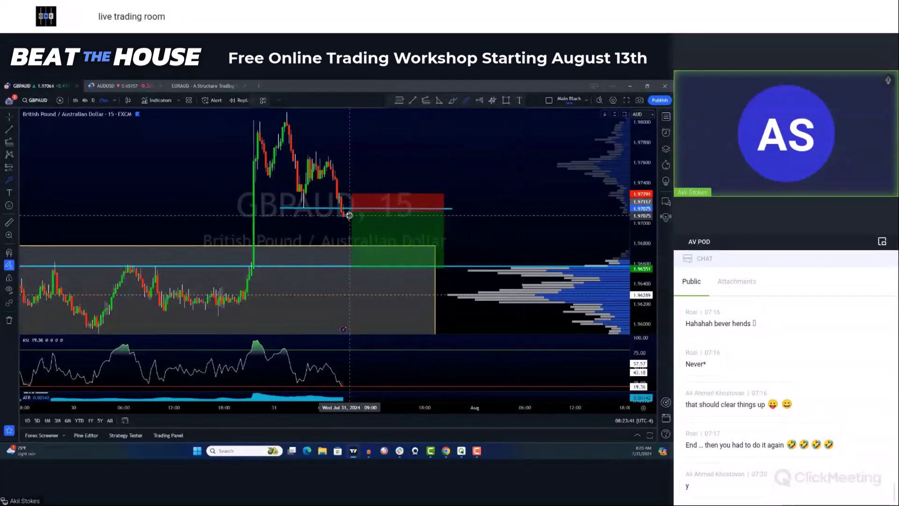
{"action": "left_click_drag", "start_coordinate": [366, 202], "coordinate": [391, 259]}
- Copy a link to a snapshot of the marked-up GBPAUD chart
{"action": "scroll", "coordinate": [515, 183], "scroll_direction": "down", "scroll_amount": 1}
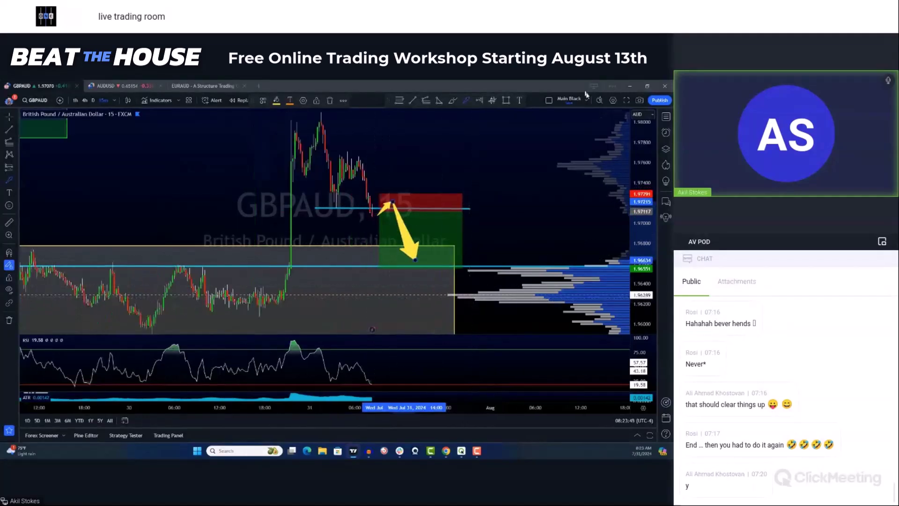
{"action": "left_click", "coordinate": [640, 101]}
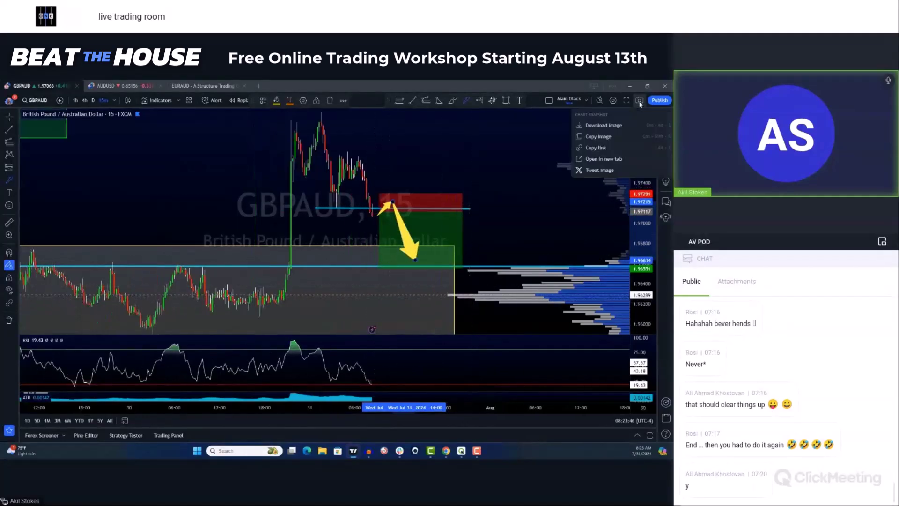
{"action": "left_click", "coordinate": [604, 149]}
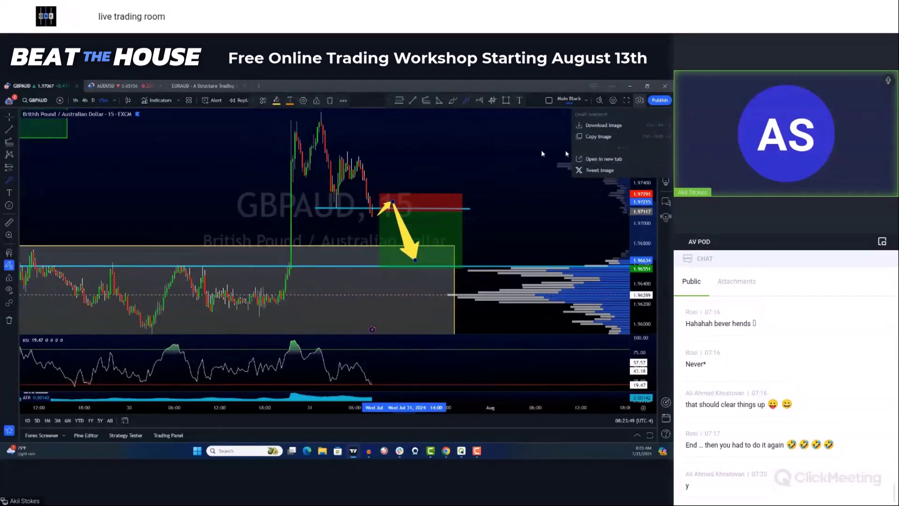